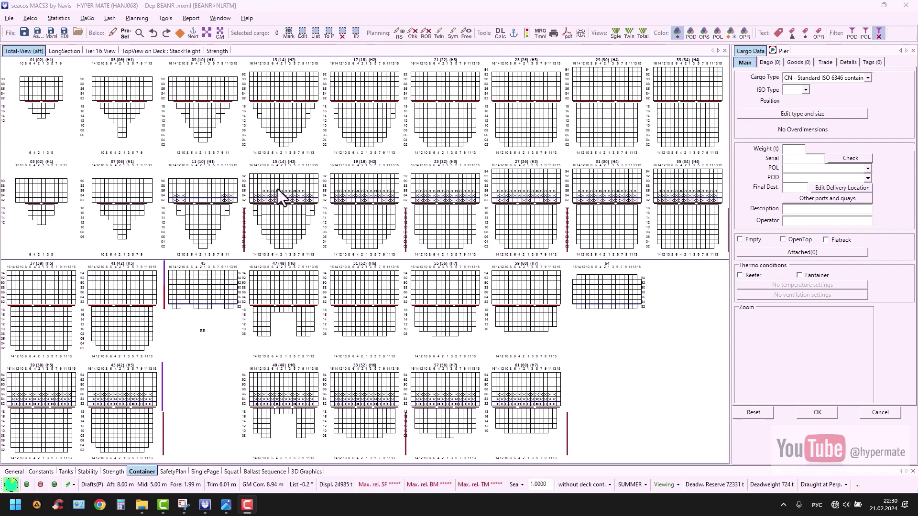
Load test condition cond30.tst from the hanj068 folder and acknowledge the loading message
click(9, 18)
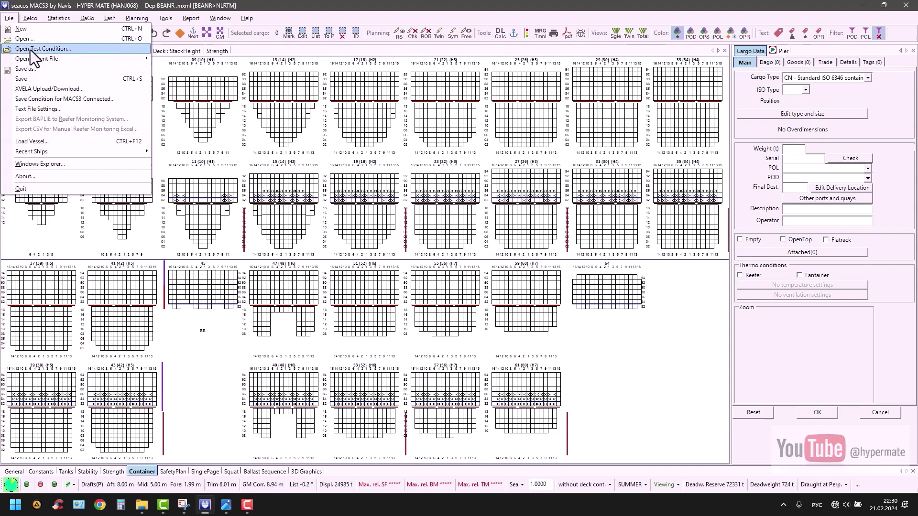
click(43, 50)
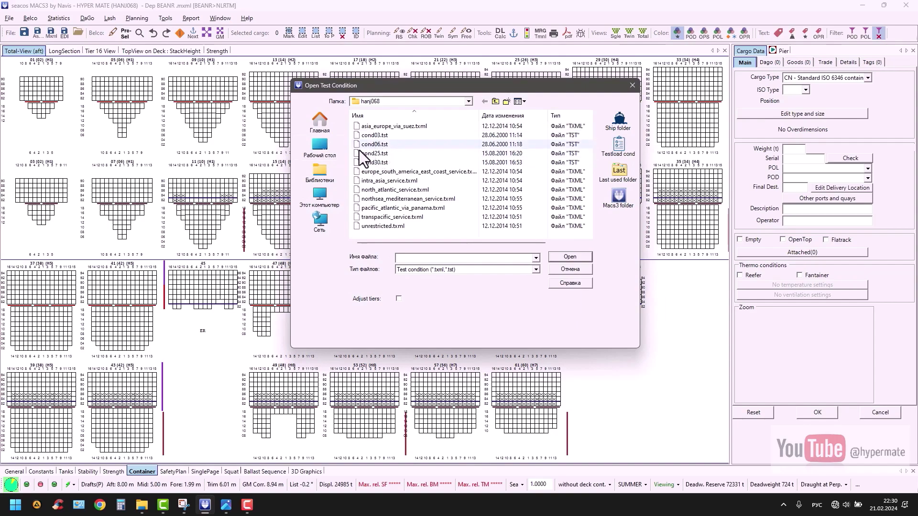
click(383, 163)
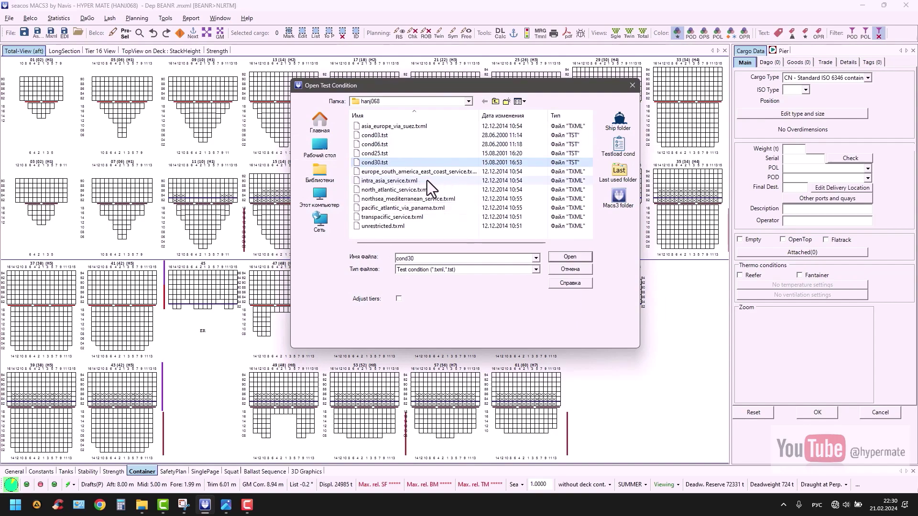
click(570, 258)
click(497, 288)
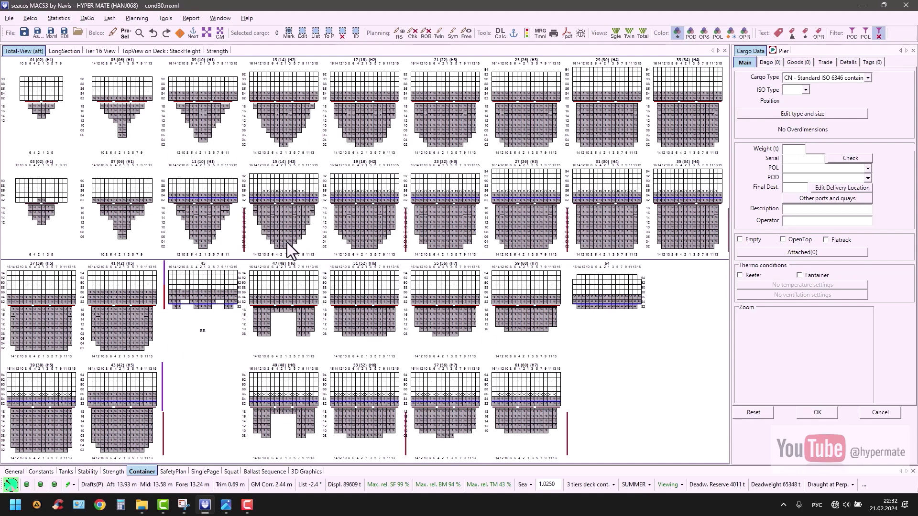
Generate the Standard PDF report for condition 30 via Pdf by configuration
click(188, 18)
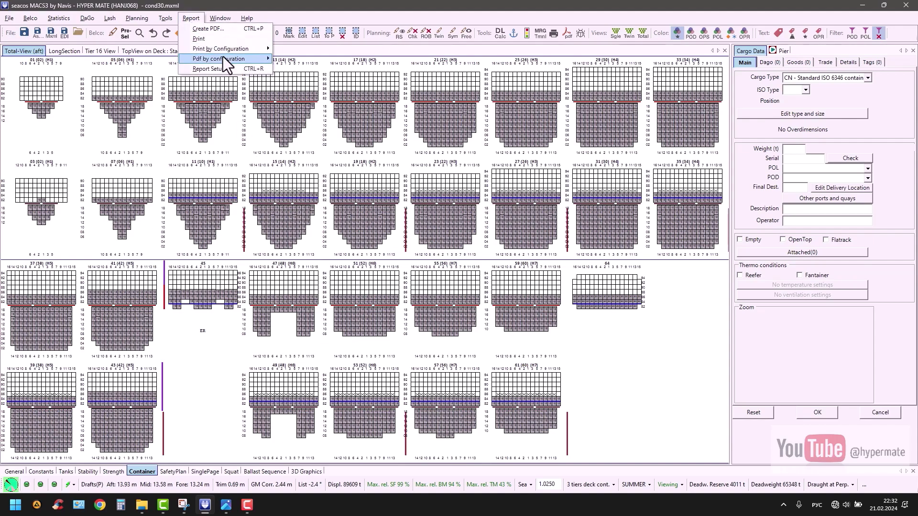
mouse_move(220, 59)
click(286, 60)
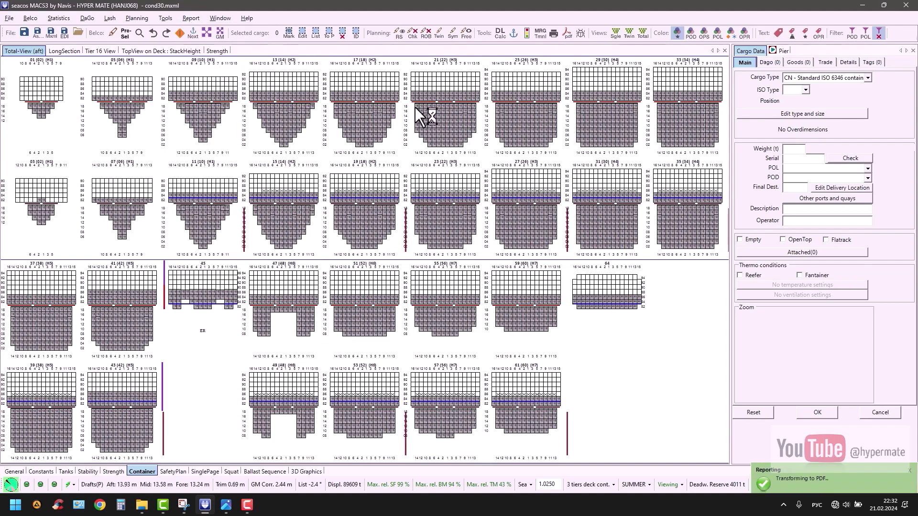
Scroll through the condition 30 PDF report in Acrobat, then close it
scroll(442, 194, down, 20)
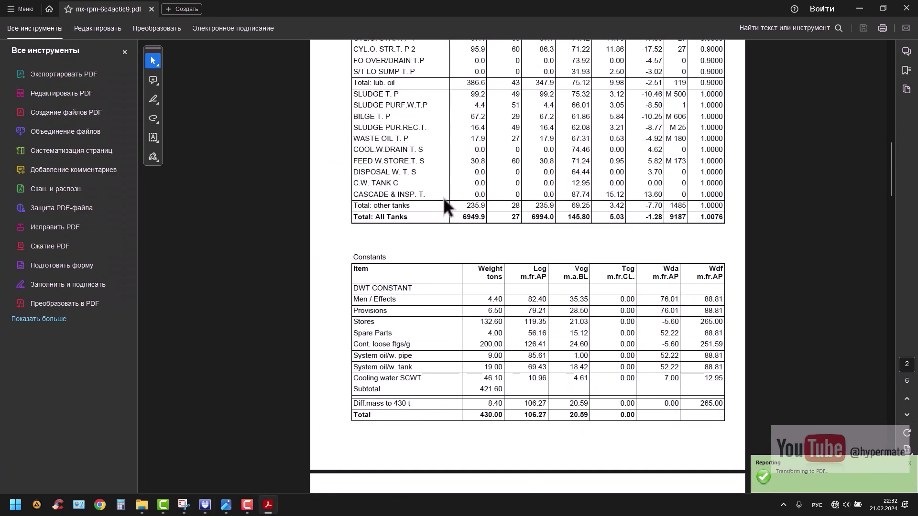
scroll(499, 241, down, 15)
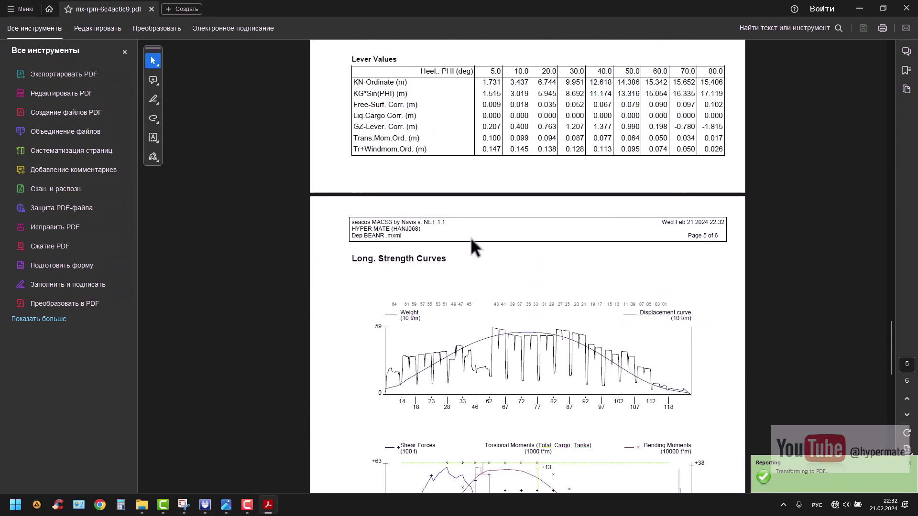
scroll(473, 235, up, 16)
scroll(475, 233, up, 20)
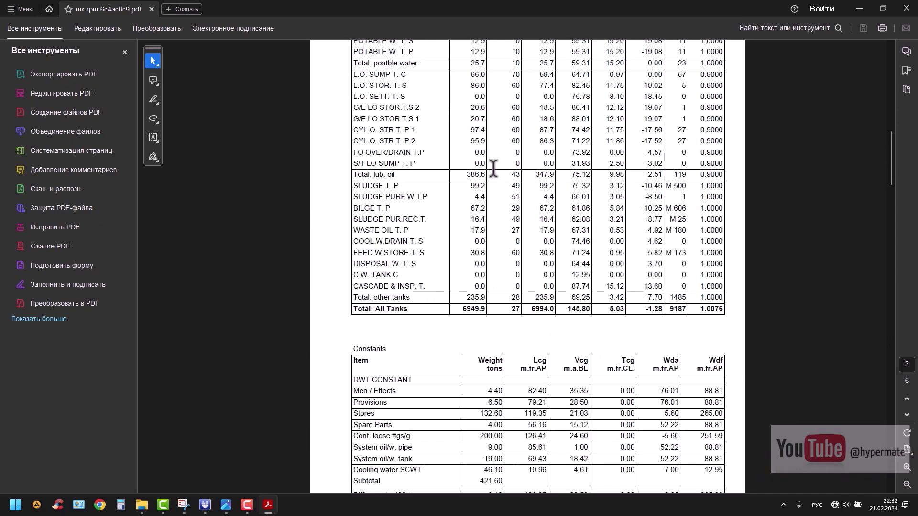
scroll(512, 149, up, 2)
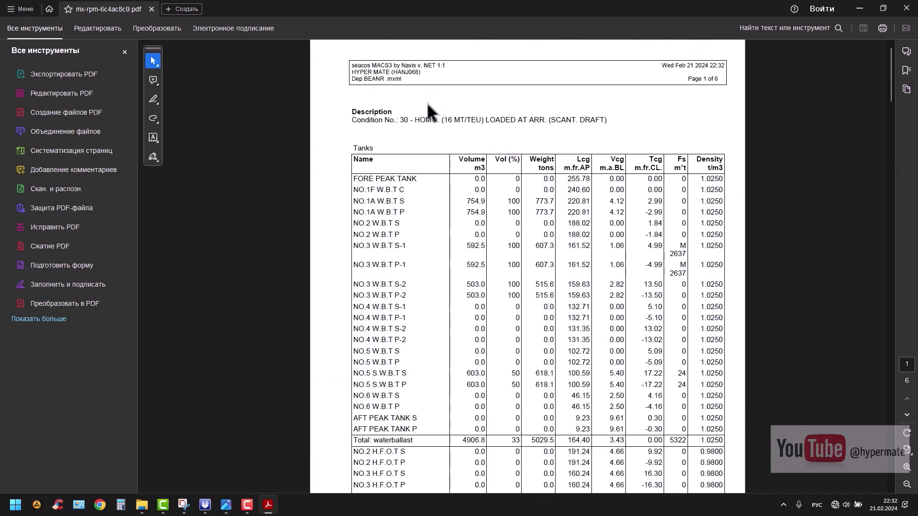
click(906, 9)
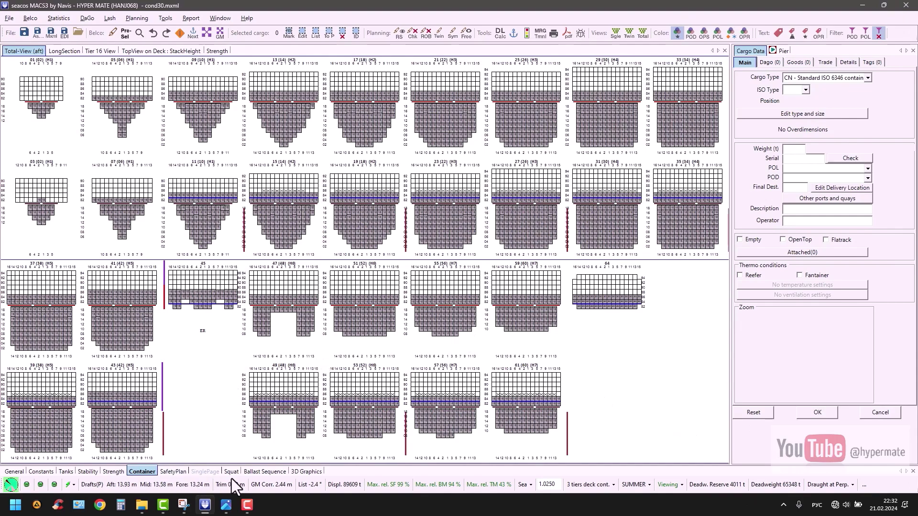
Empty the four WB3 tanks plus WB1AS and WB1AP to 0.0 tons, then return to the container plan
click(67, 472)
mouse_move(356, 428)
mouse_down()
mouse_move(389, 419)
mouse_move(383, 225)
mouse_up()
drag(528, 345, 529, 303)
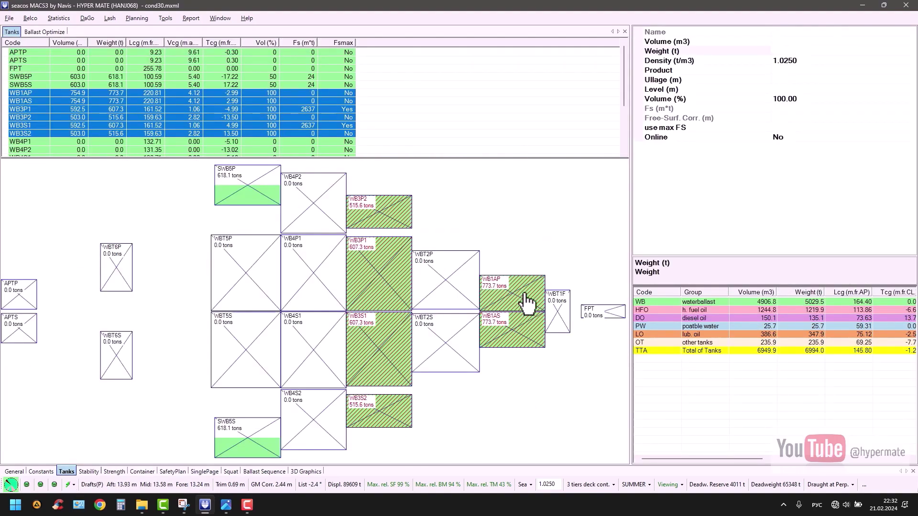
right_click(524, 293)
click(554, 308)
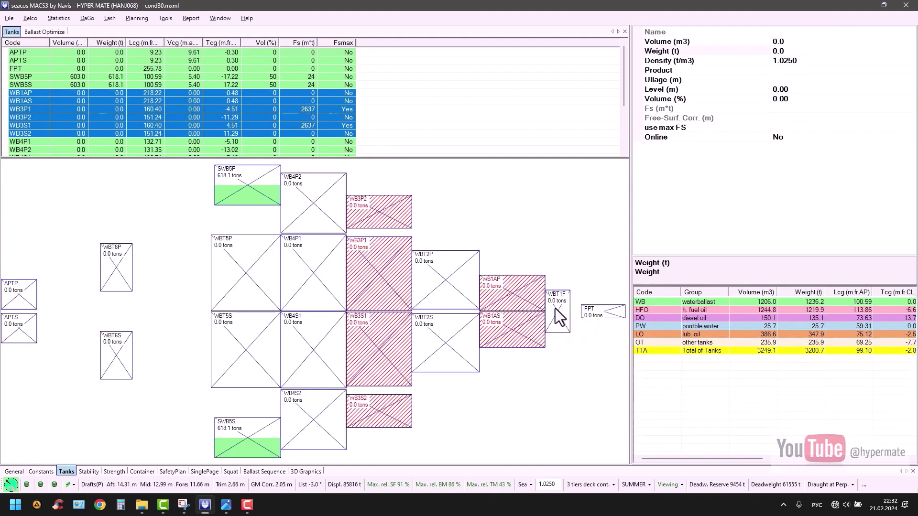
click(136, 472)
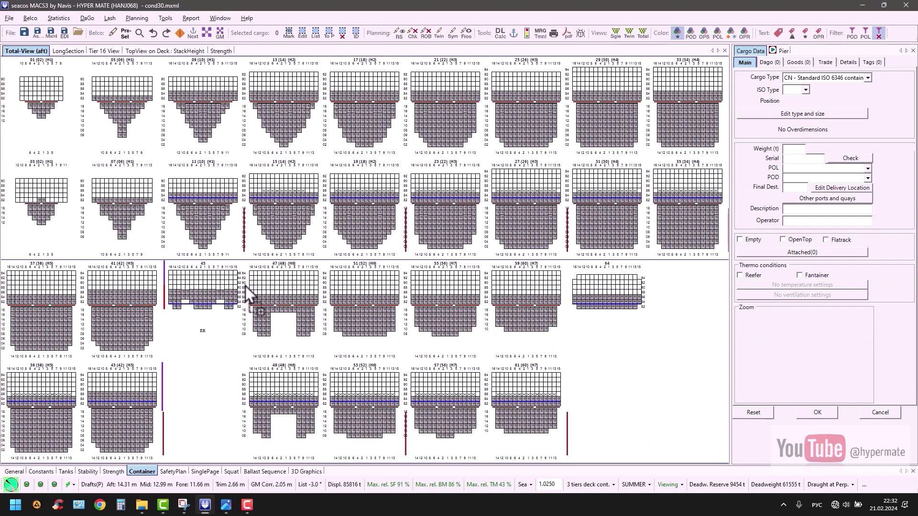
Discharge all containers in bays 45 through 64 to the pier
click(180, 273)
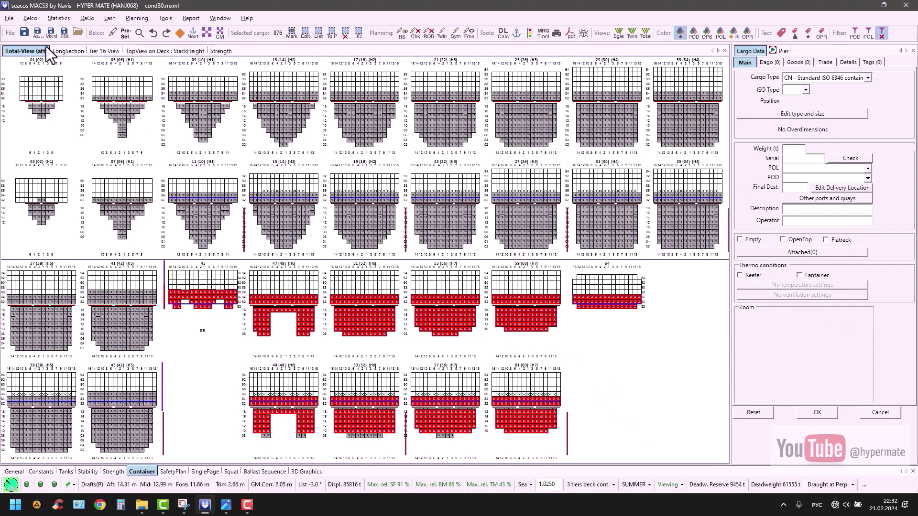
click(123, 33)
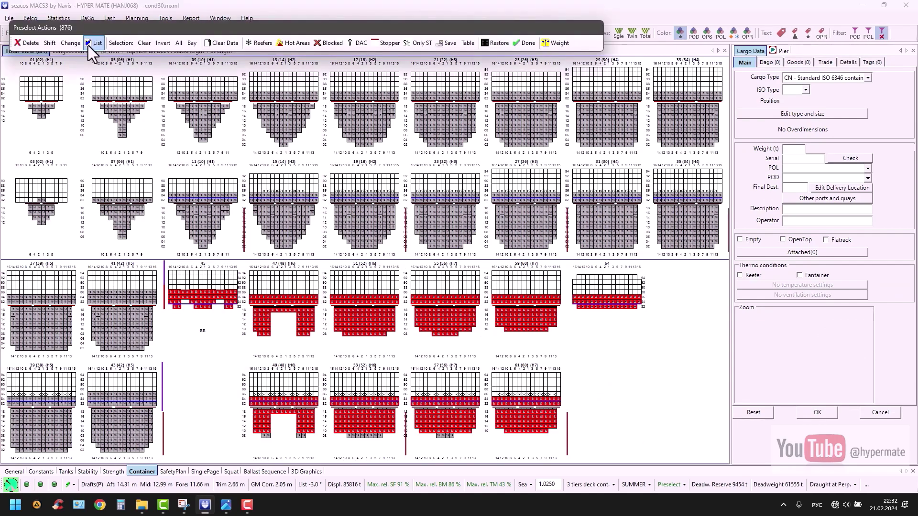
click(49, 43)
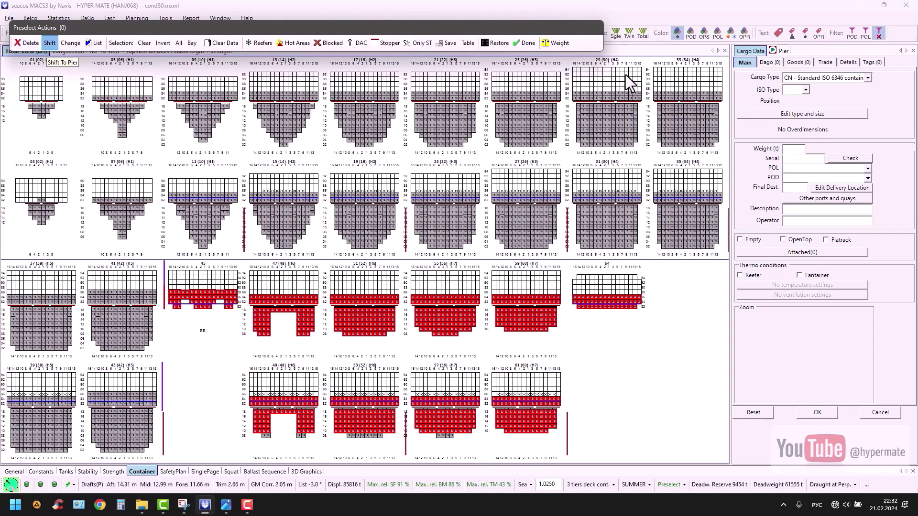
click(781, 51)
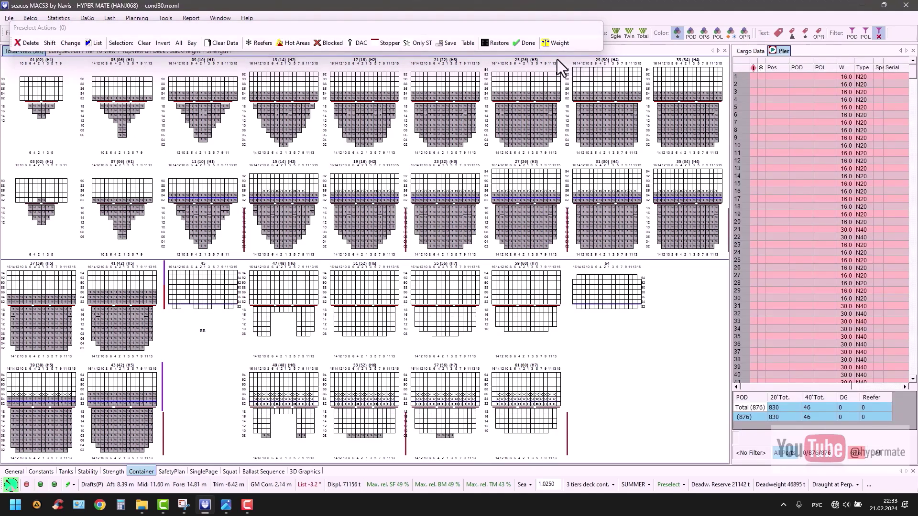
click(530, 45)
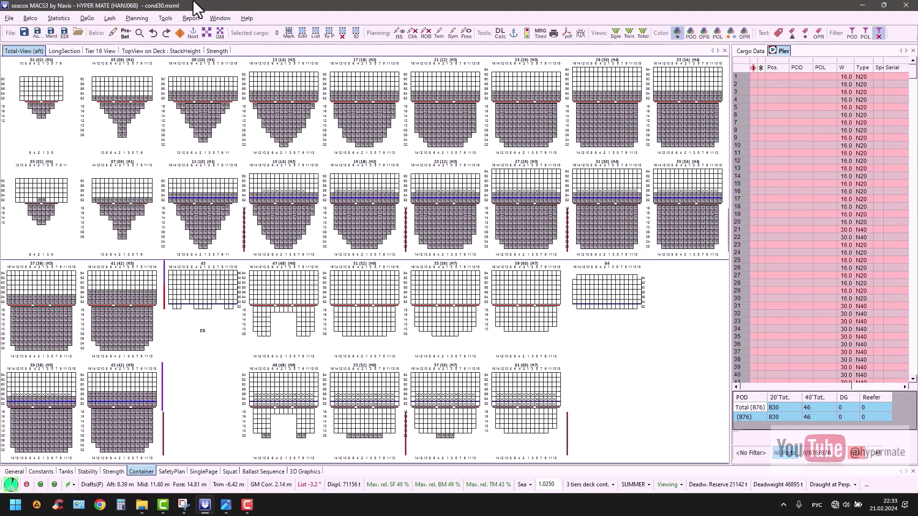
Generate the configured PDF condition report for the emptied, discharged state and close it
click(190, 19)
mouse_move(243, 60)
click(291, 60)
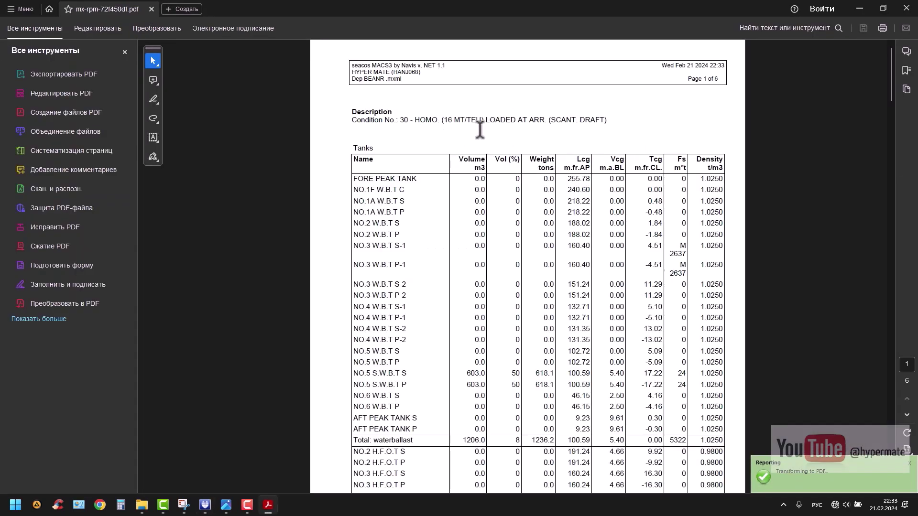
click(905, 8)
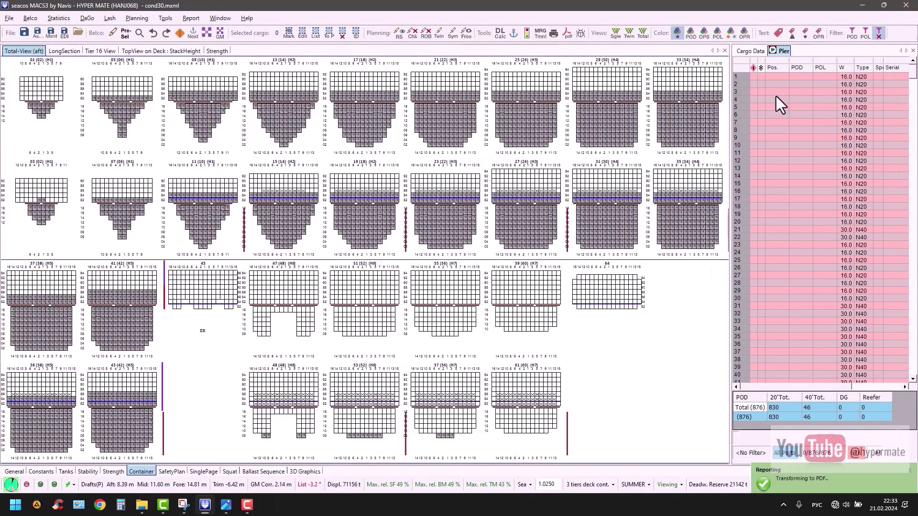
Load all 876 pier containers back on board, declining to treat them as restows
right_click(775, 125)
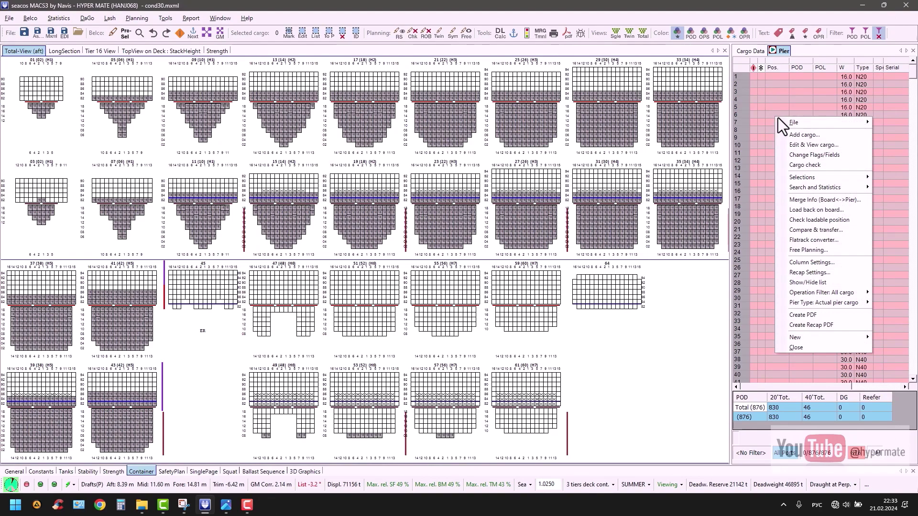
click(813, 210)
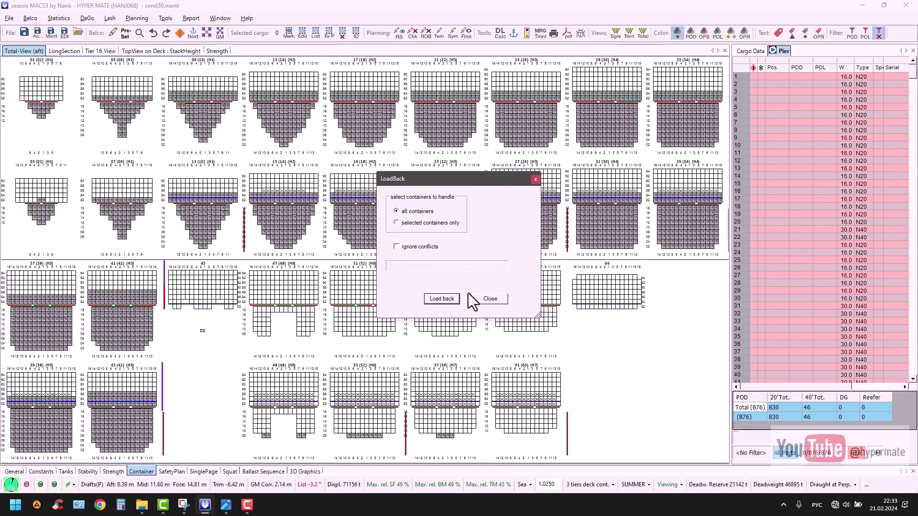
click(444, 299)
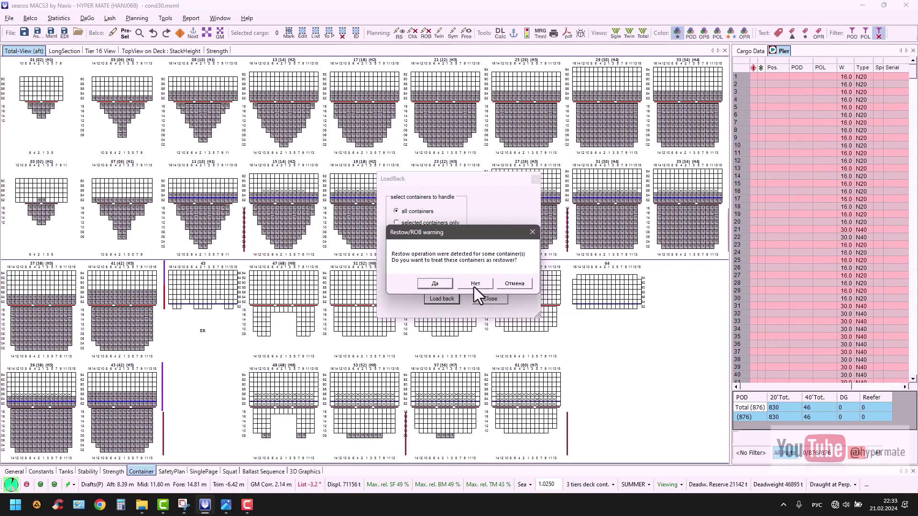
click(475, 284)
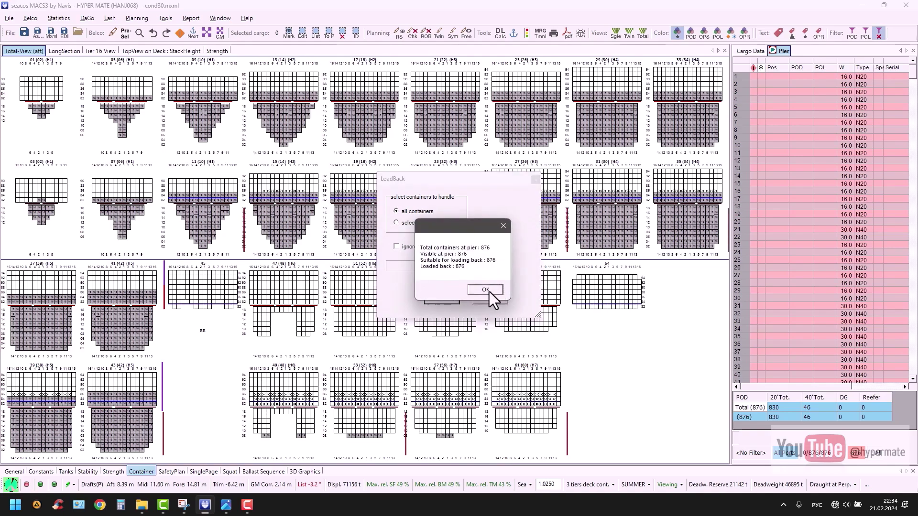
click(484, 290)
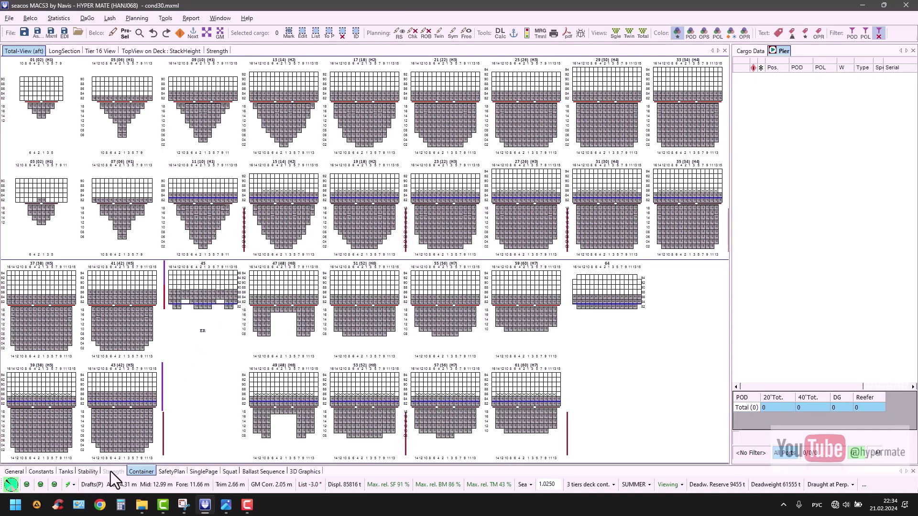
Fill the selected WB1A and WB3 ballast tanks to 100% from the tank plan
click(71, 473)
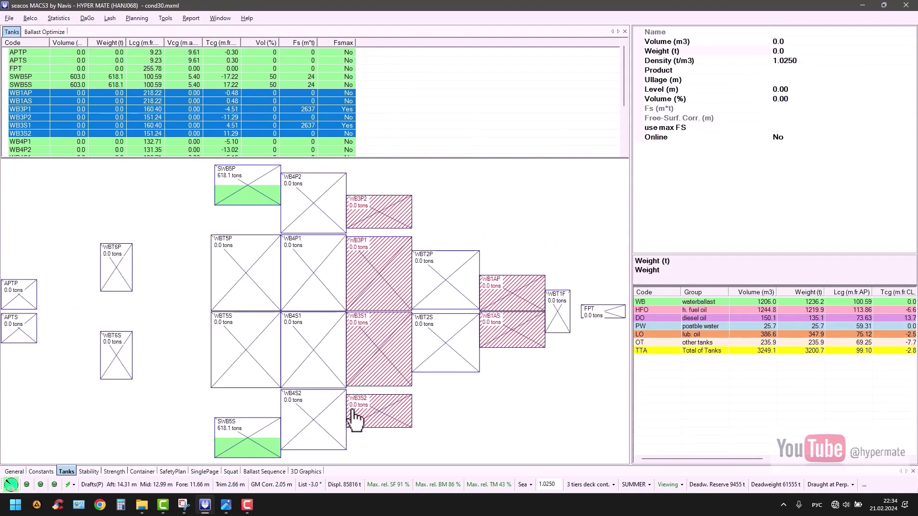
right_click(409, 331)
click(409, 332)
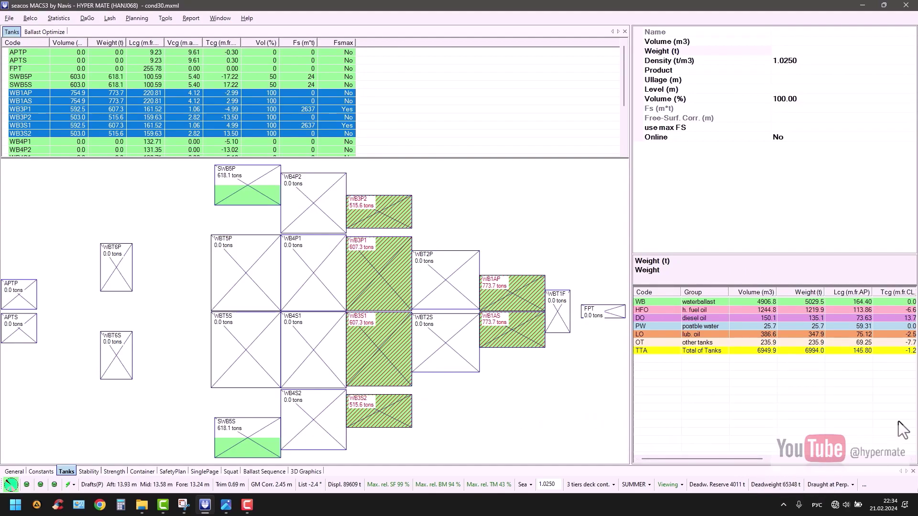
click(184, 504)
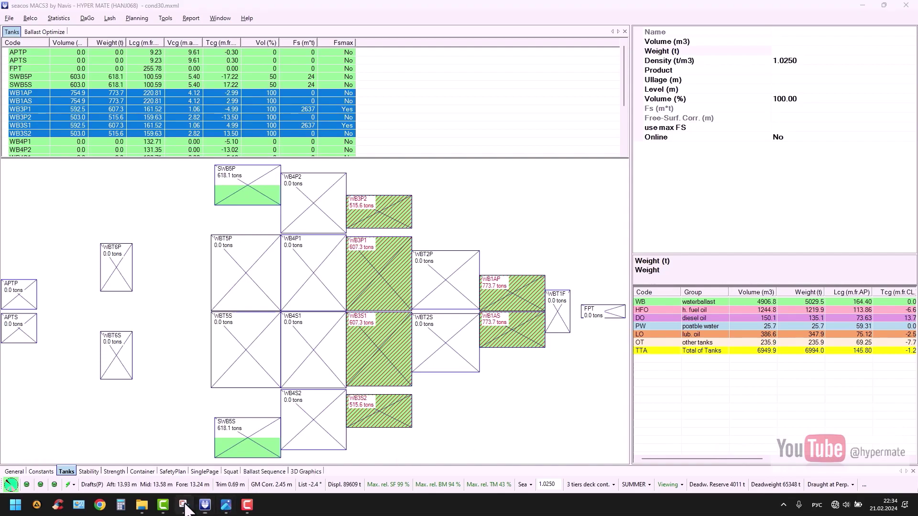
scroll(726, 317, down, 5)
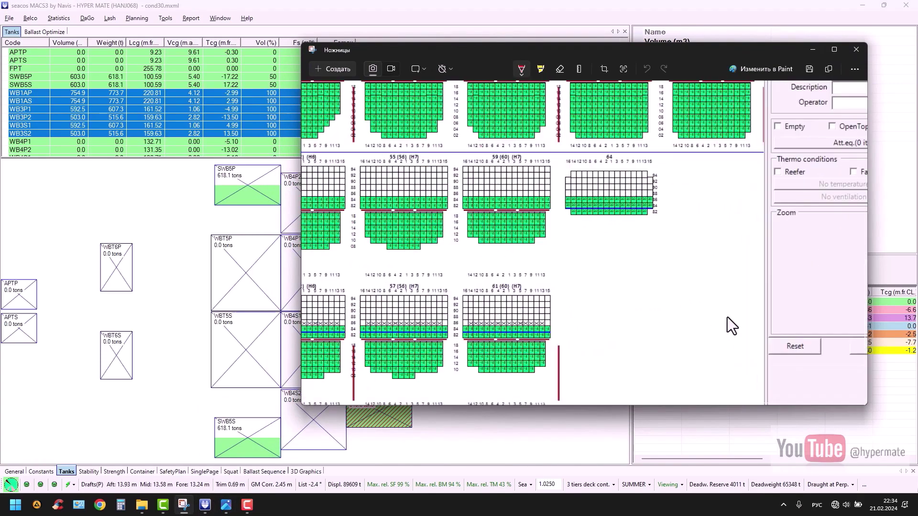
ctrl+scroll(707, 329, up, 3)
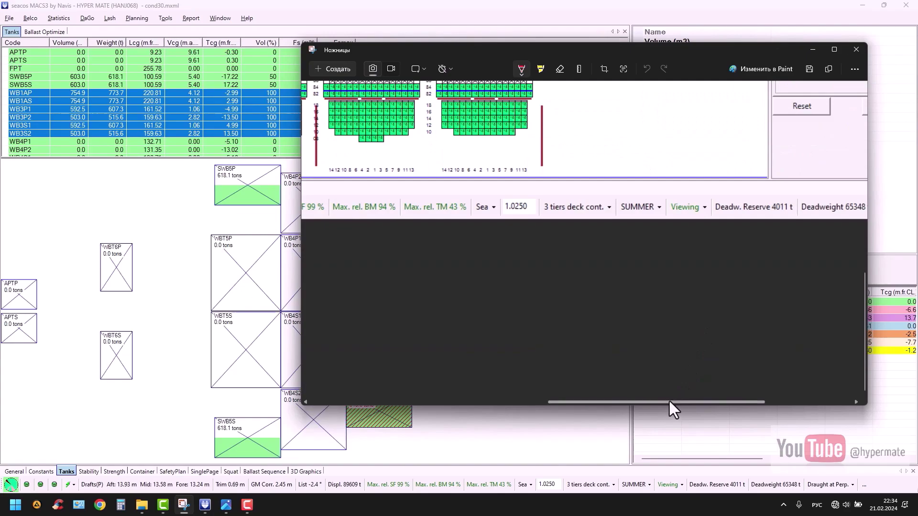
scroll(667, 402, up, 3)
drag(674, 402, 719, 401)
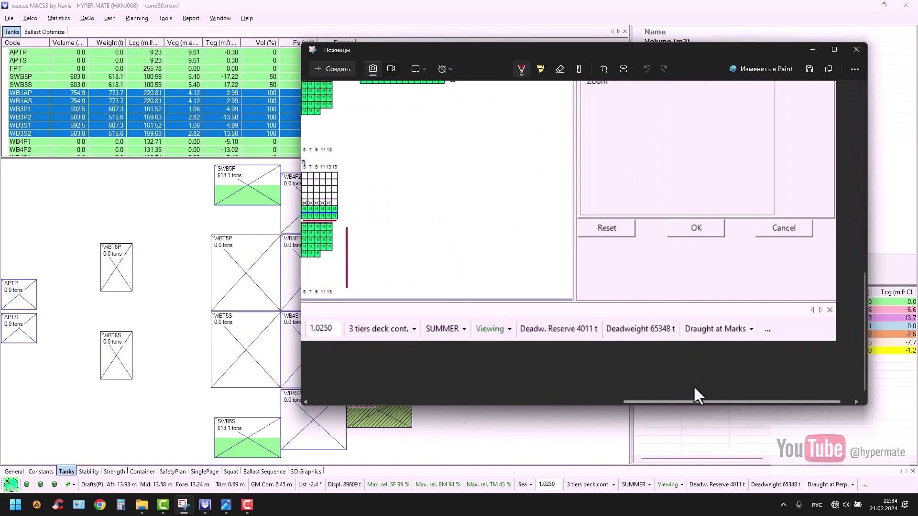
ctrl+scroll(693, 385, up, 3)
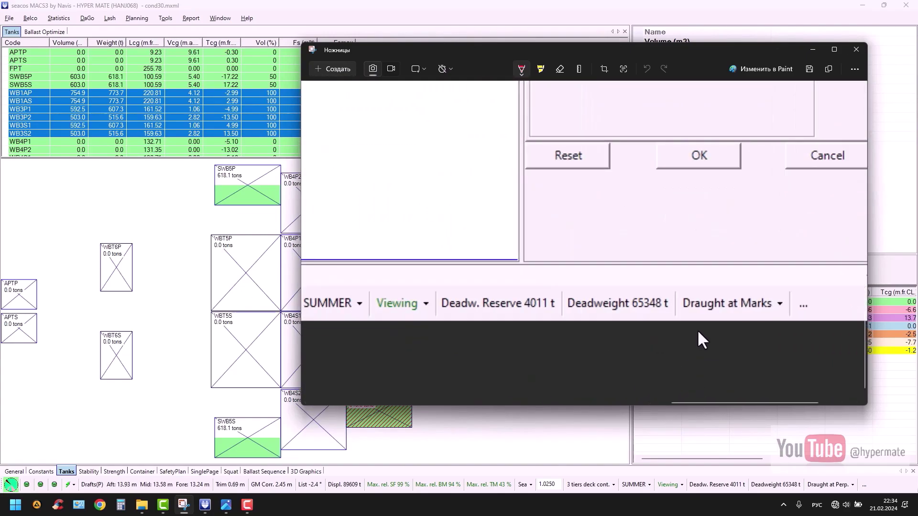
click(845, 48)
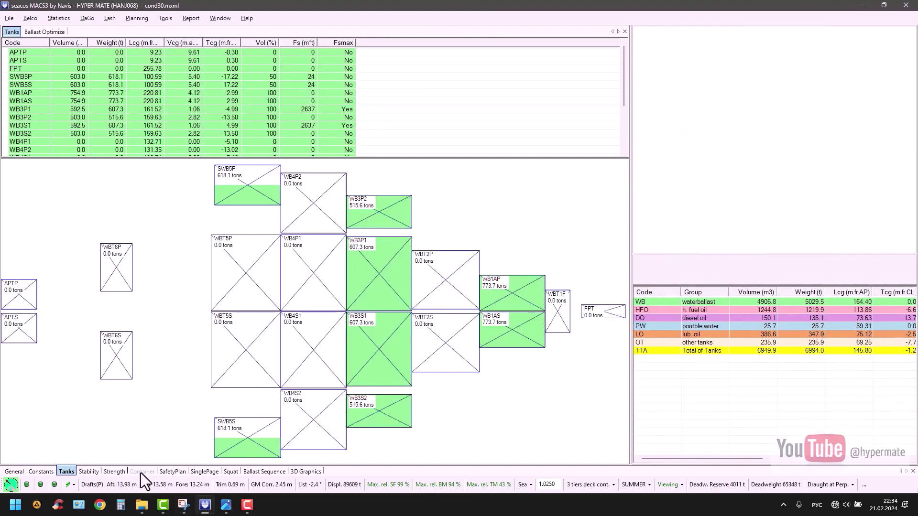
From the container plan, generate the configured PDF report showing NO.1A and NO.3 tanks at 100%, then close it
click(141, 472)
click(191, 18)
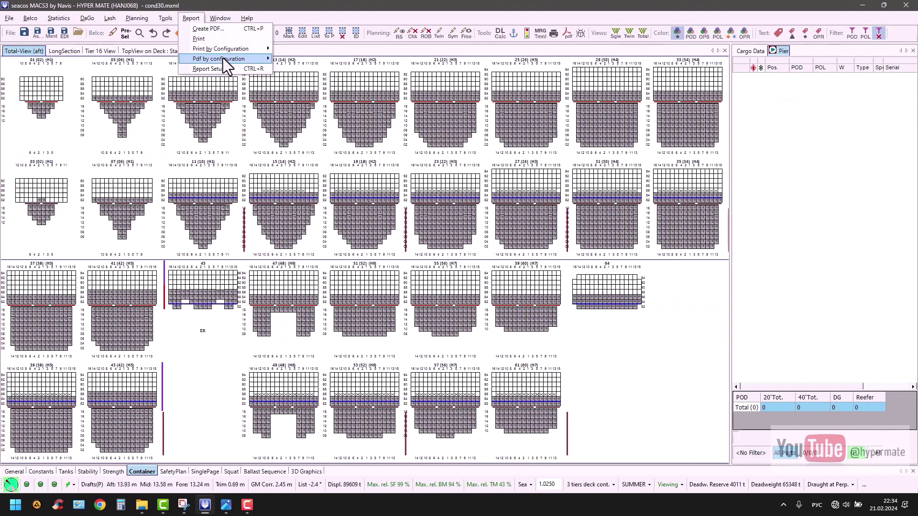
mouse_move(222, 58)
click(284, 60)
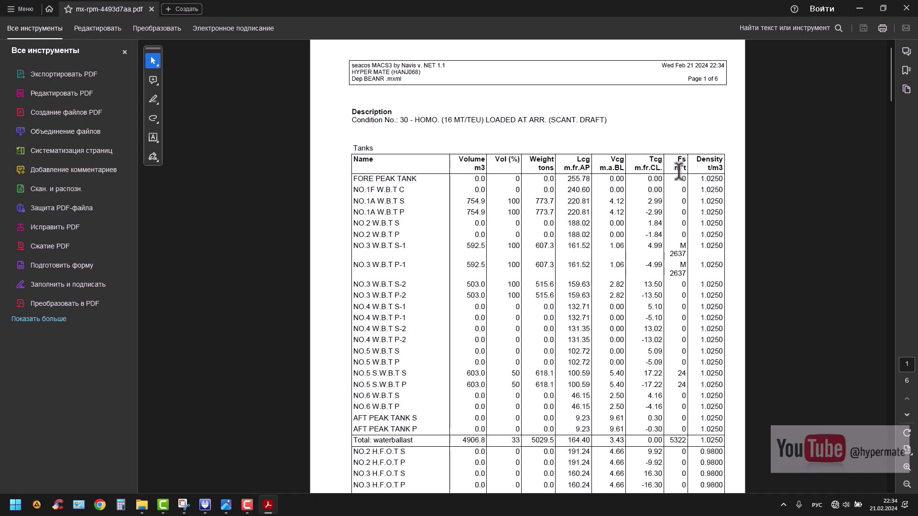
click(906, 8)
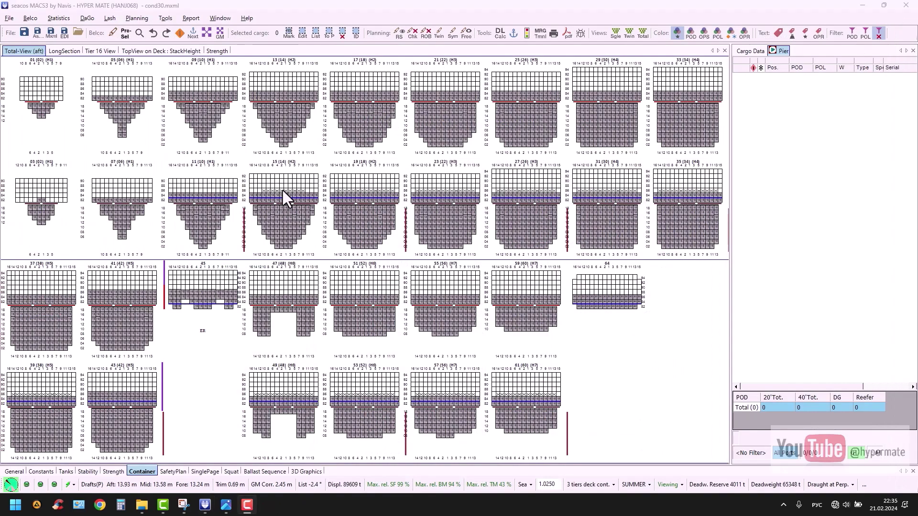